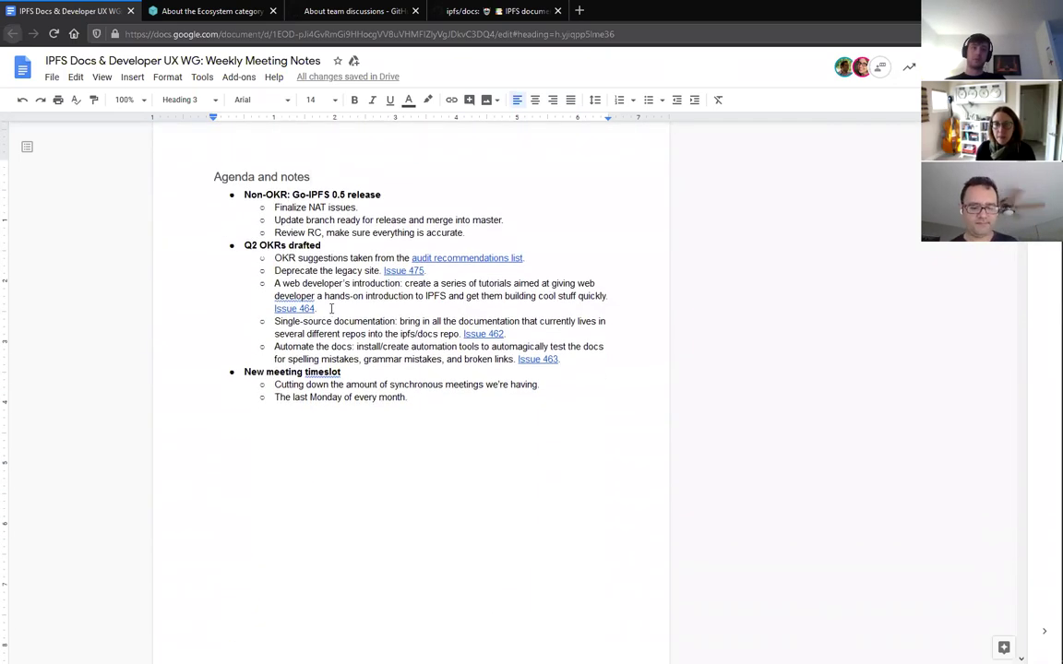
Open the audit recommendations list linked under "Q2 OKRs drafted" in the meeting notes
scroll(337, 349, "up", 2)
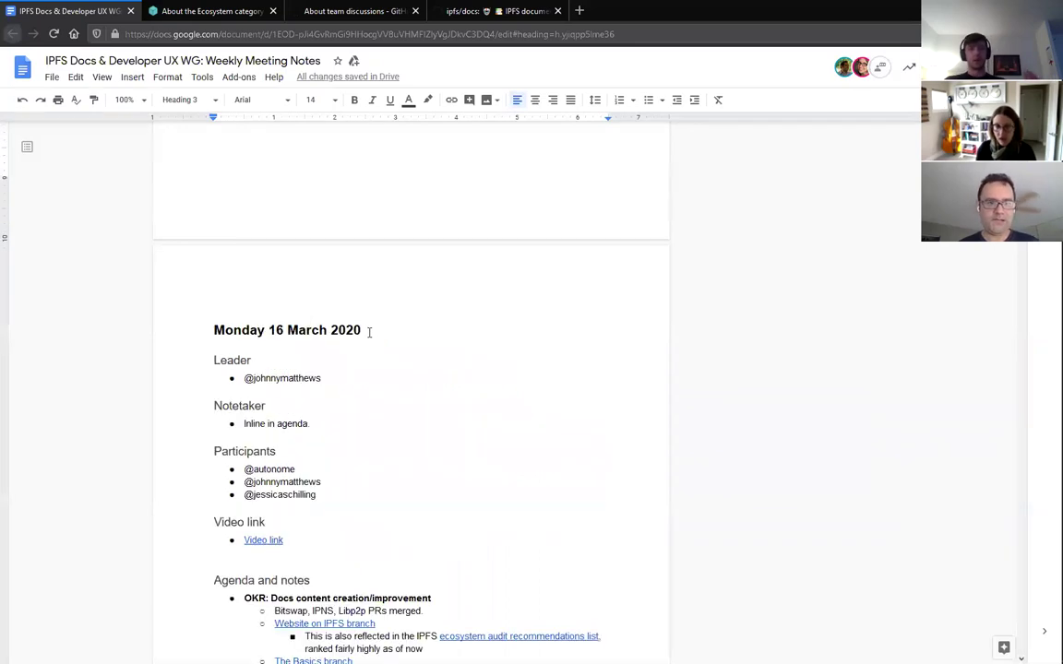
scroll(369, 332, "down", 8)
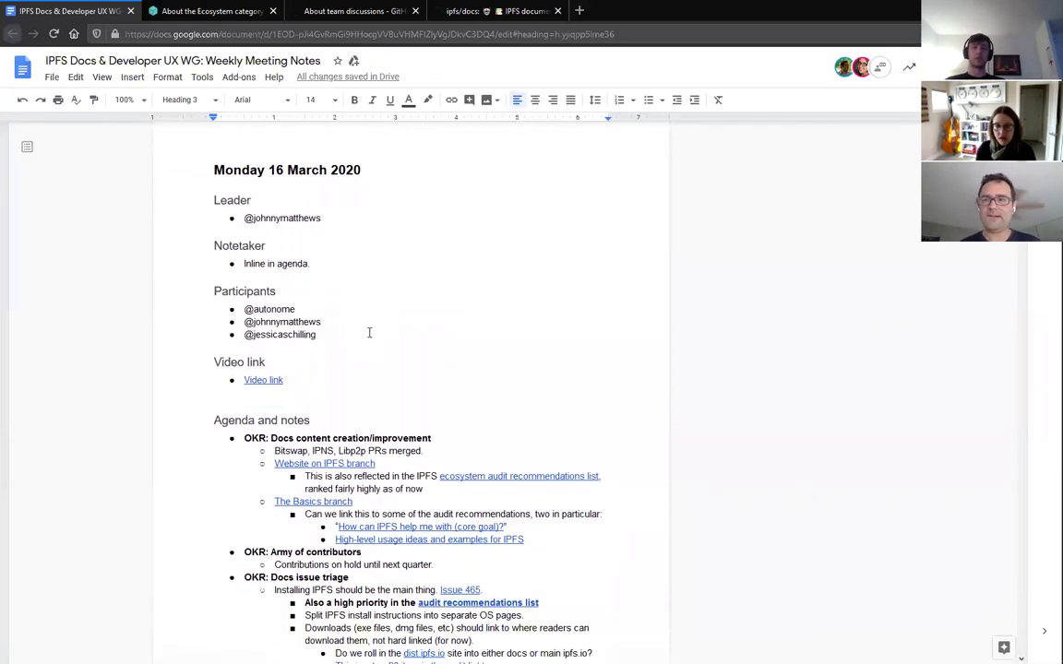
scroll(369, 332, "up", 4)
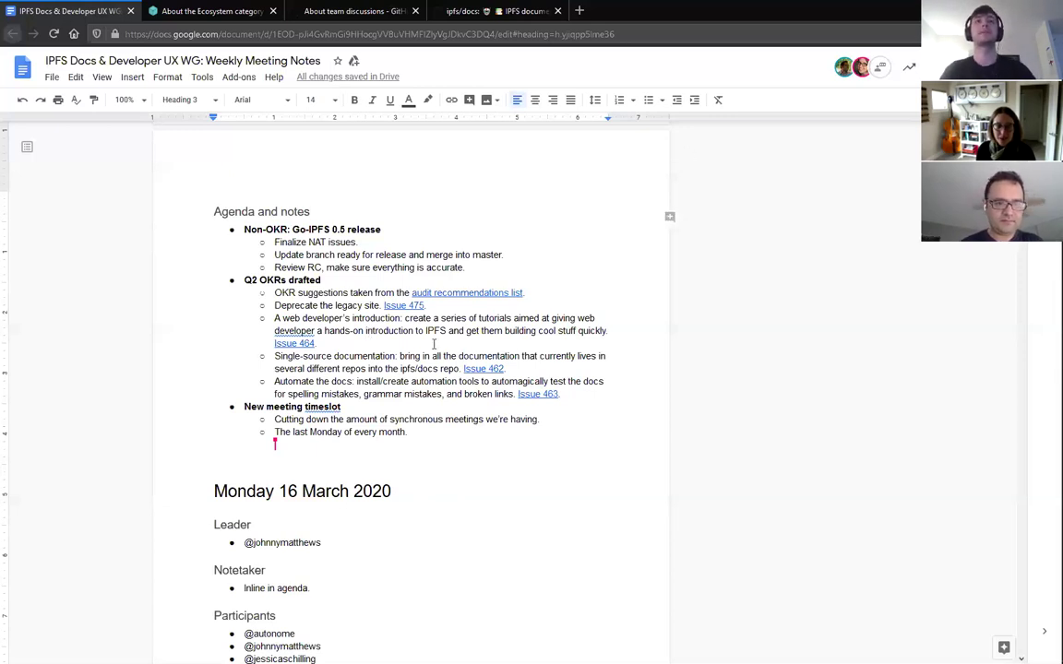
left_click(405, 305)
left_click(472, 314)
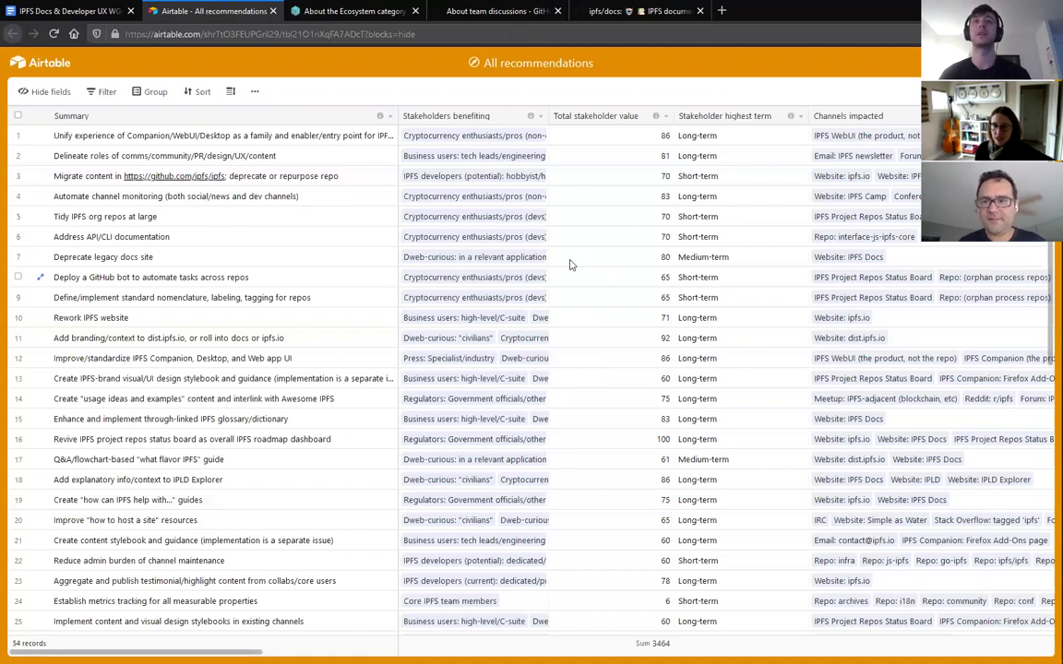
Examine the "Deprecate legacy docs site" recommendation across its fields, from channels impacted through staffing and decision to delegates and bounty fit
scroll(661, 266, "right", 2)
scroll(660, 266, "right", 5)
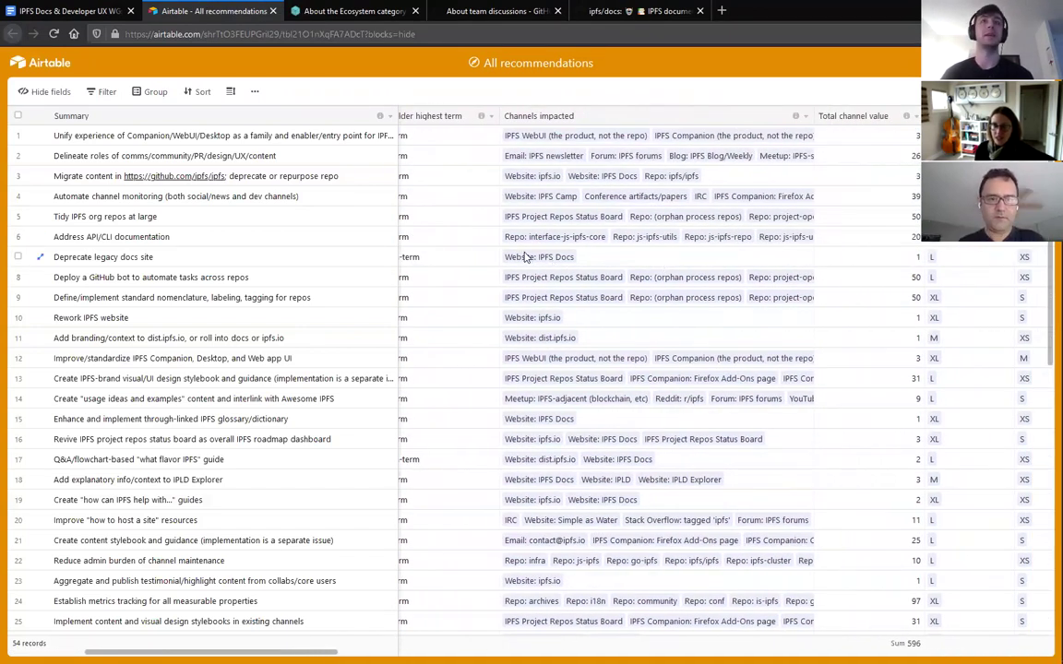
left_click(517, 257)
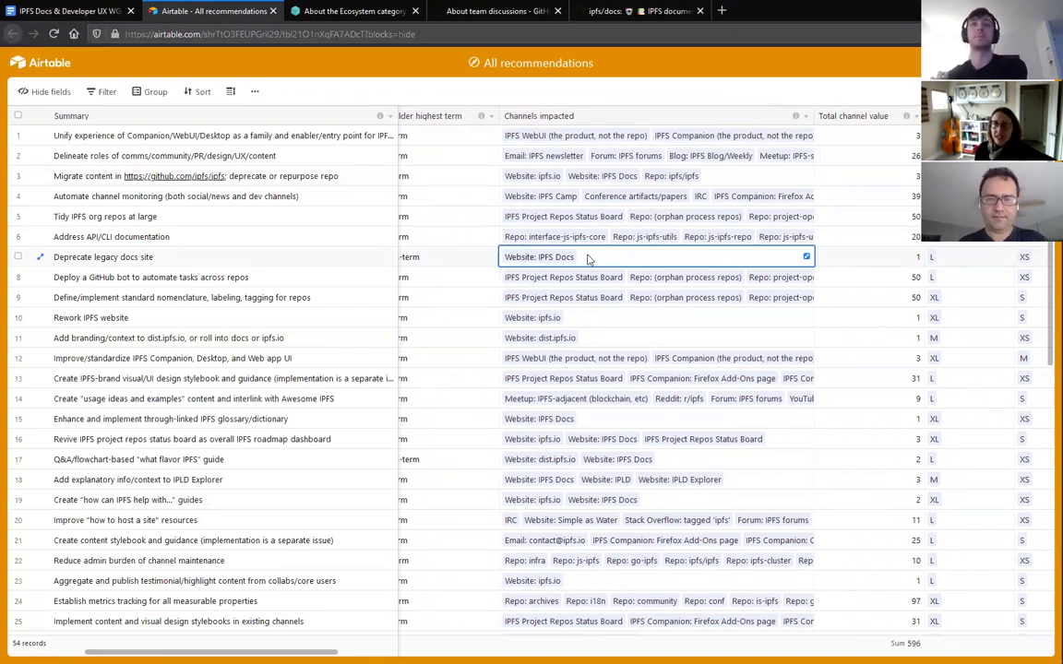
scroll(588, 259, "right", 13)
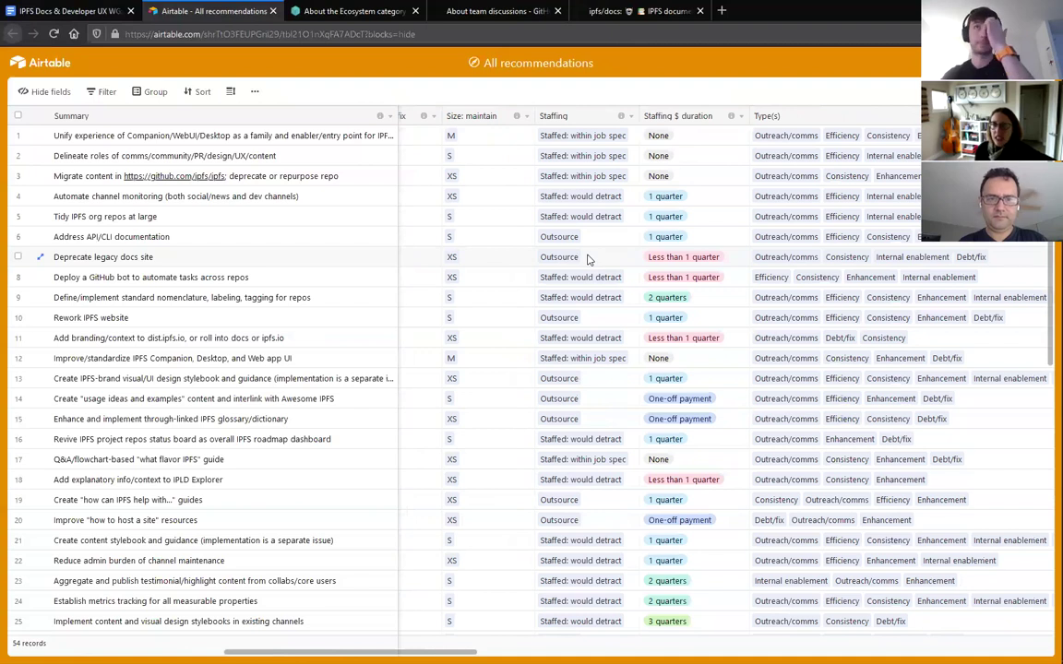
scroll(588, 260, "right", 12)
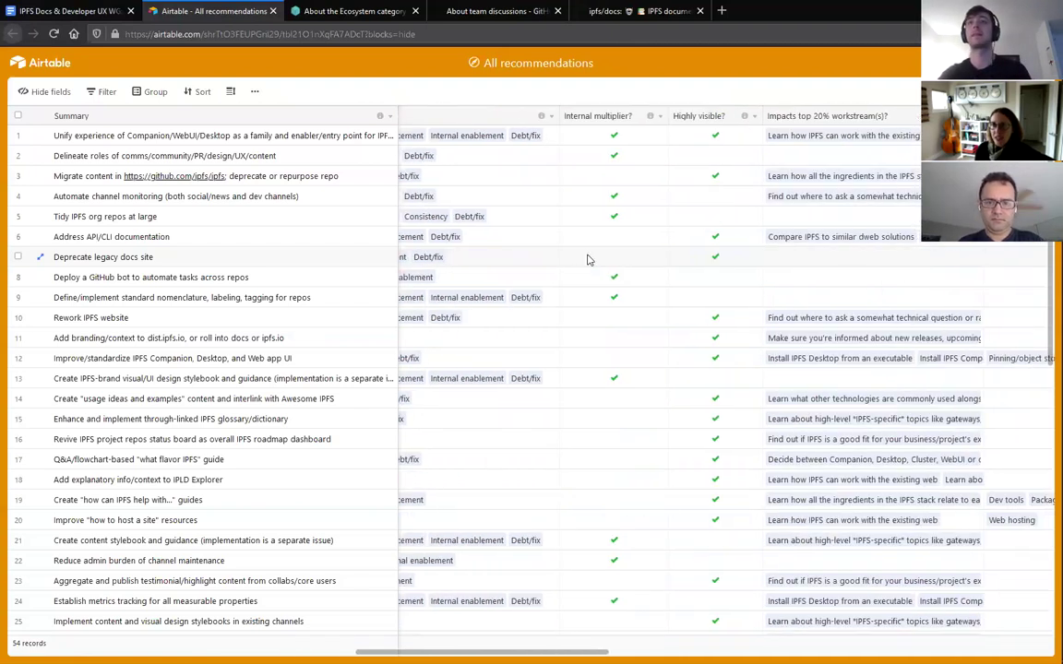
scroll(588, 259, "right", 15)
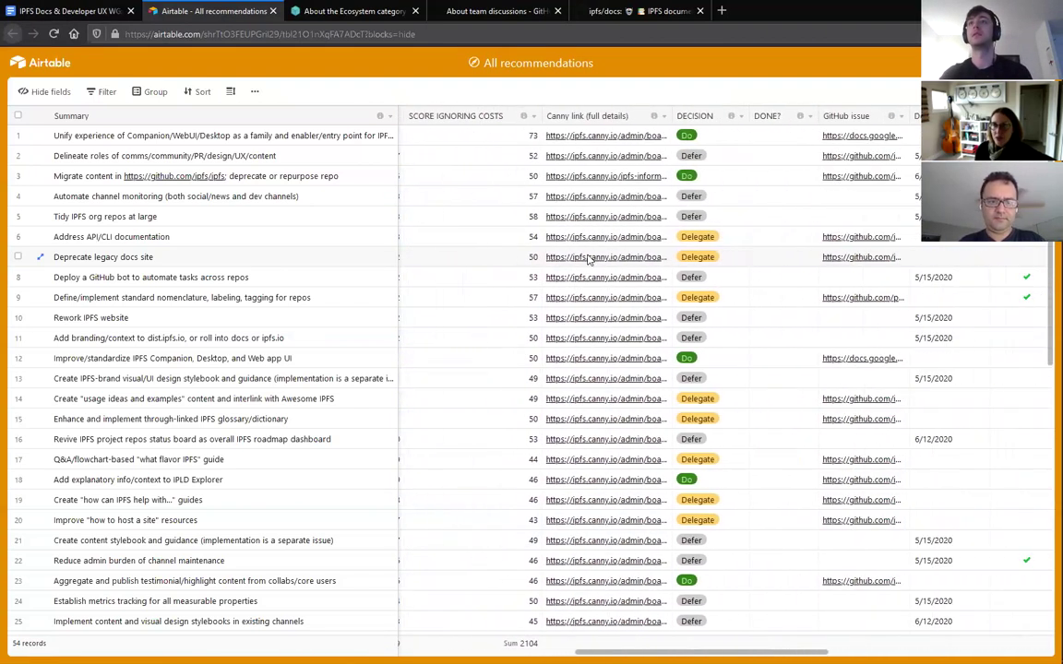
scroll(589, 259, "right", 10)
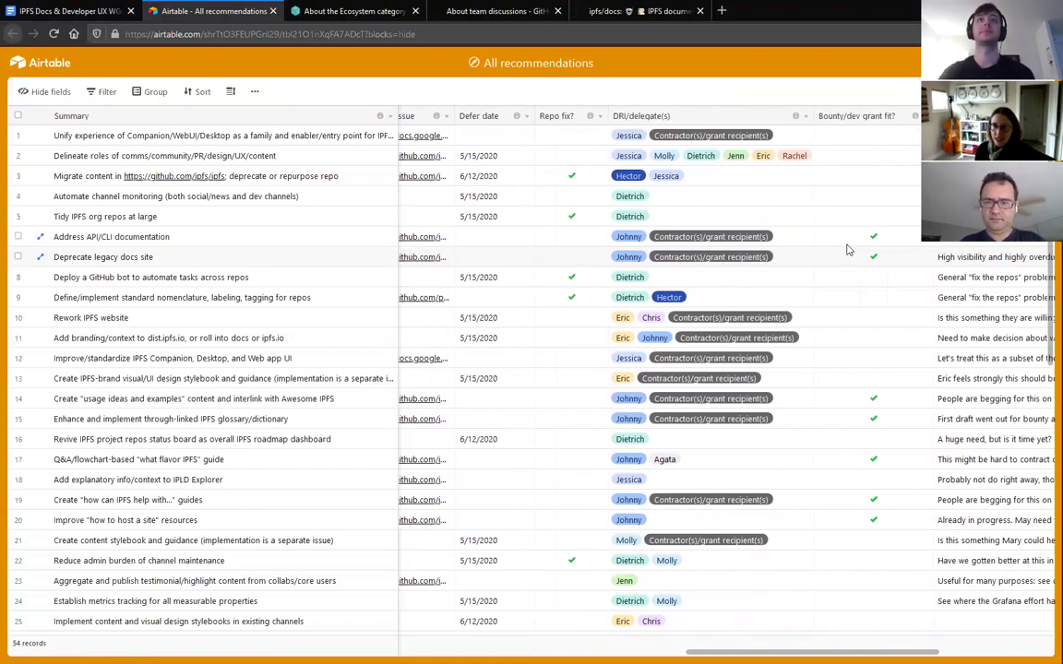
scroll(826, 259, "right", 5)
Review the decisions, GitHub issues, delegates and additional notes for the full list of recommendations
scroll(826, 259, "left", 4)
scroll(827, 259, "left", 4)
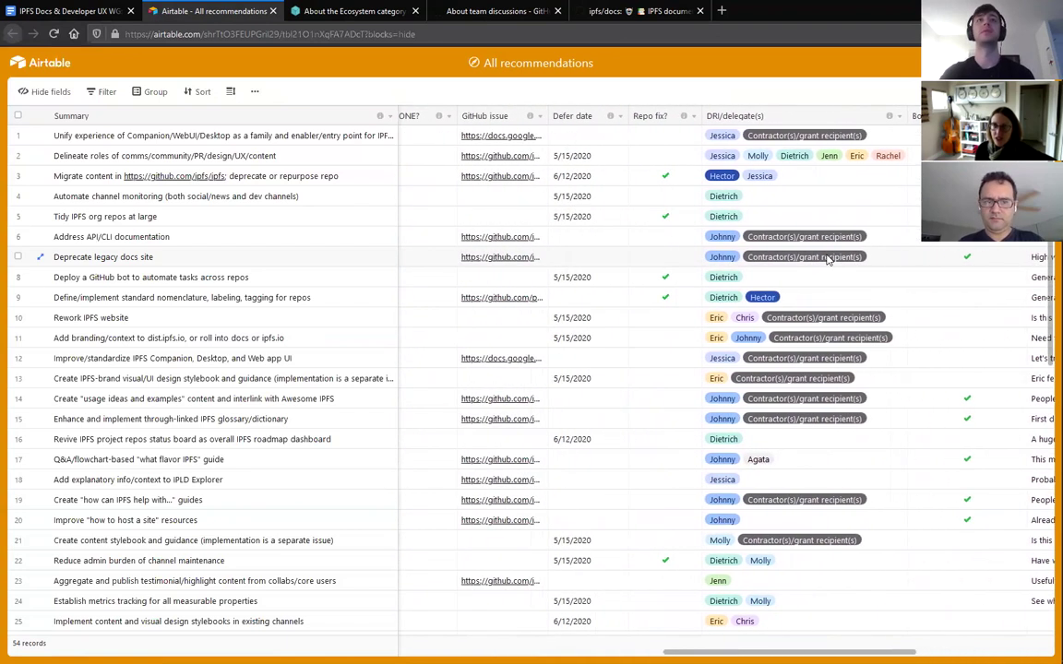
scroll(827, 259, "left", 5)
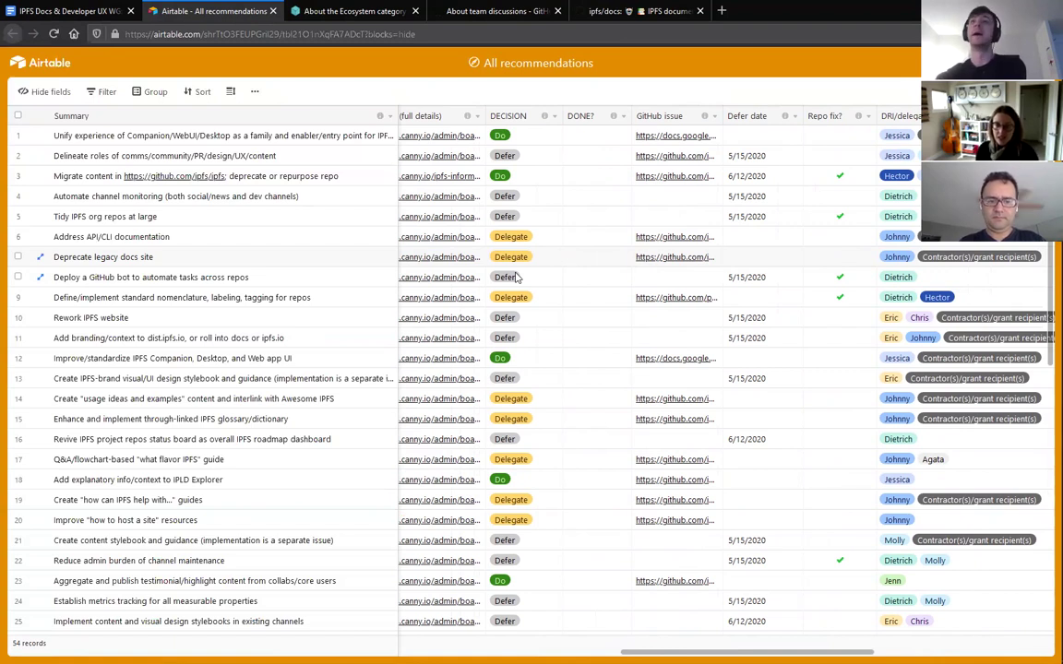
scroll(517, 277, "down", 5)
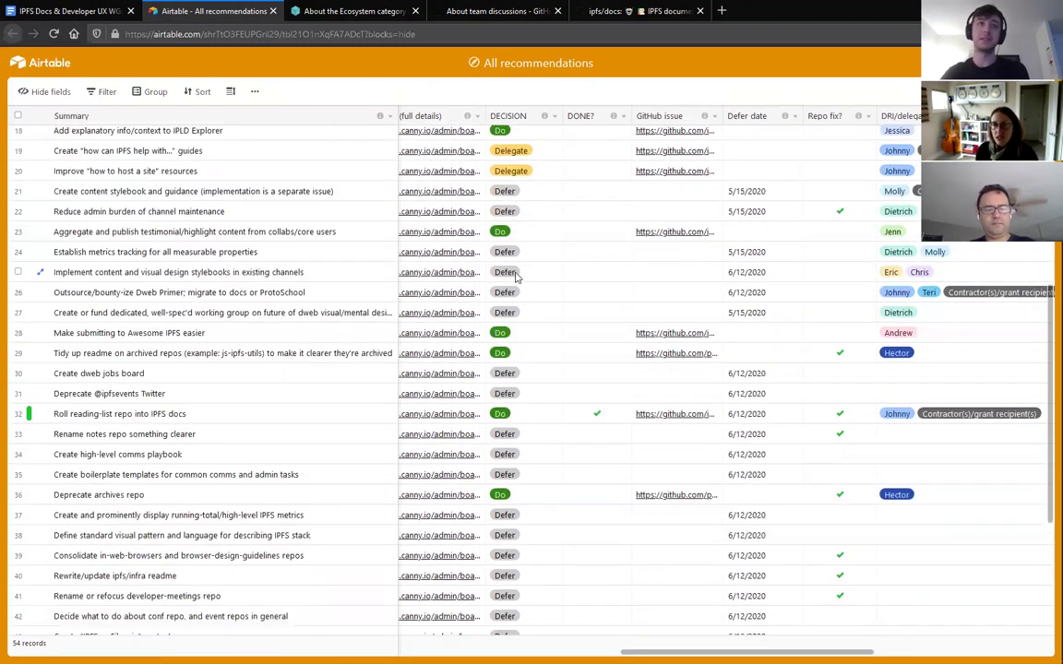
scroll(517, 276, "up", 5)
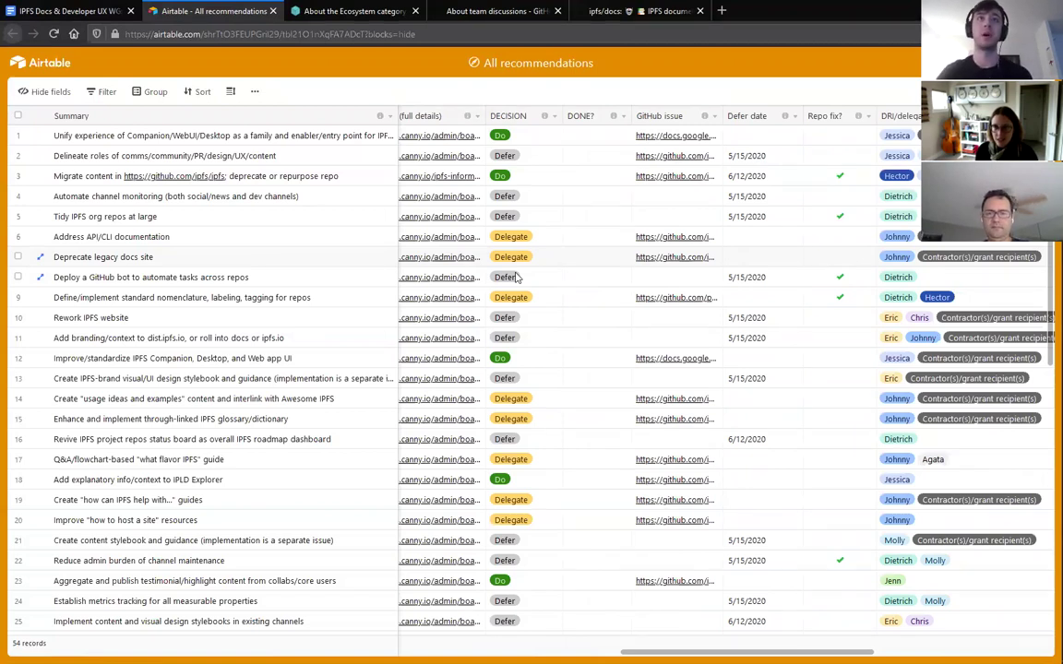
scroll(517, 277, "right", 10)
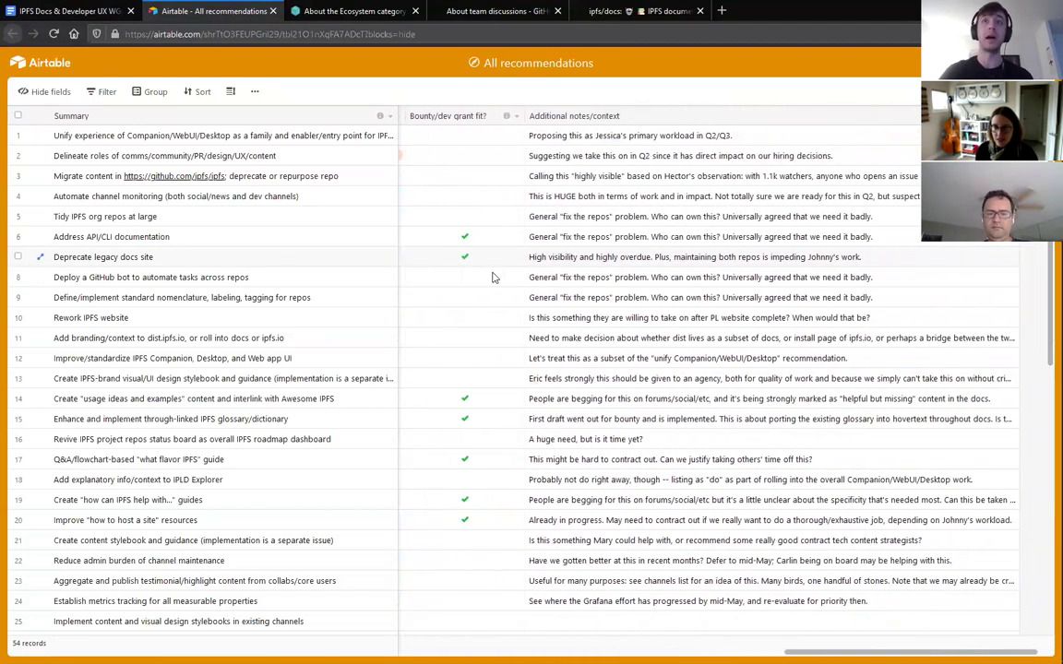
scroll(492, 277, "left", 10)
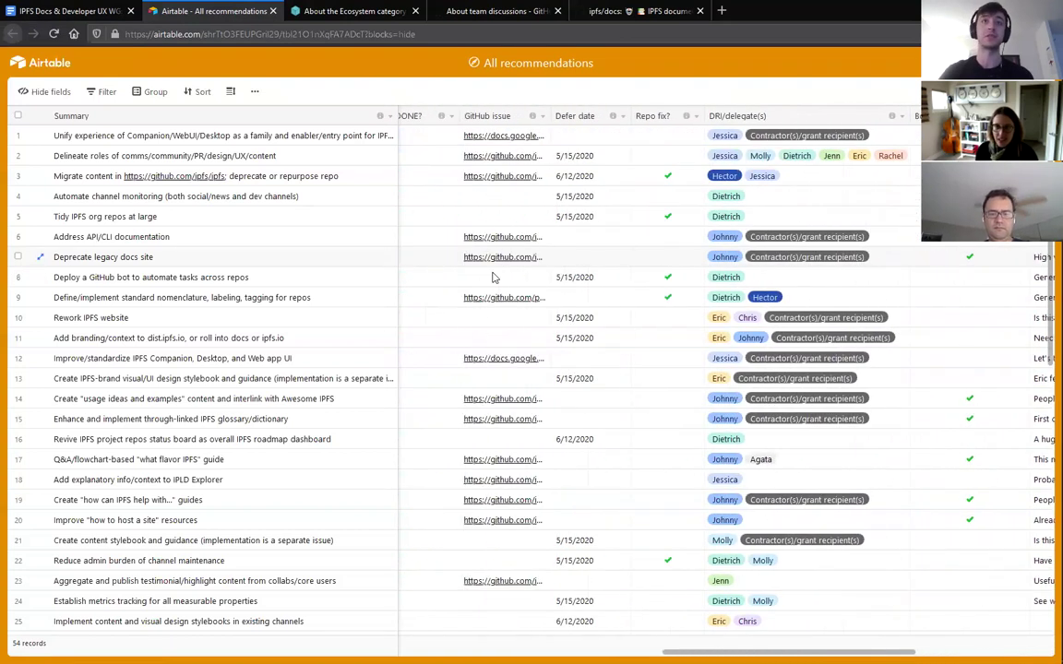
scroll(493, 276, "left", 5)
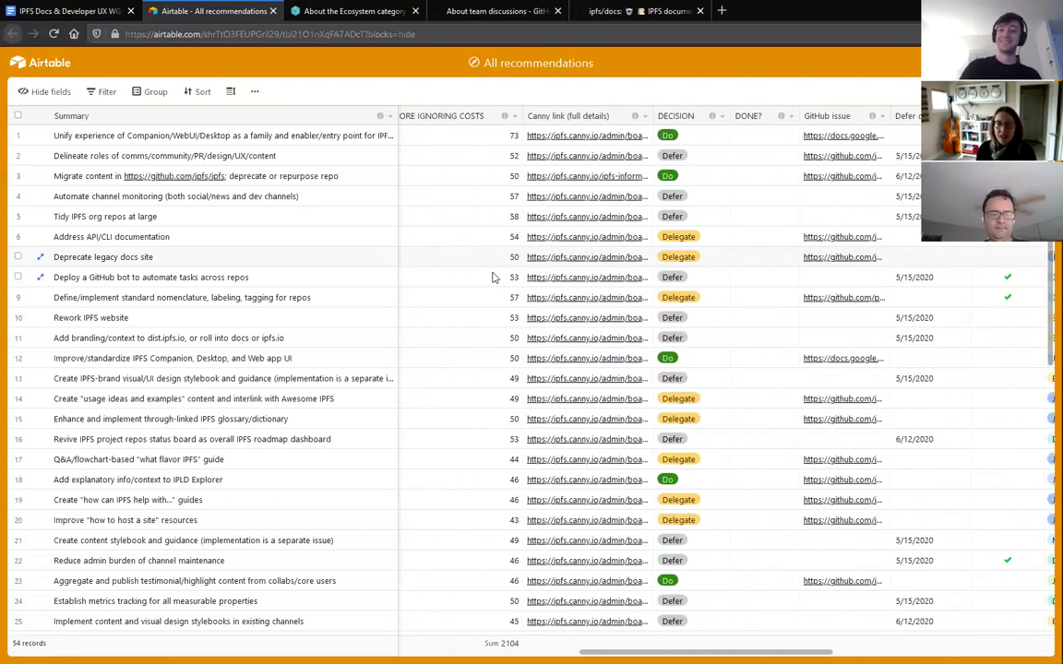
Return to the weekly meeting notes and place the cursor in the "Agenda and notes" heading
left_click(96, 6)
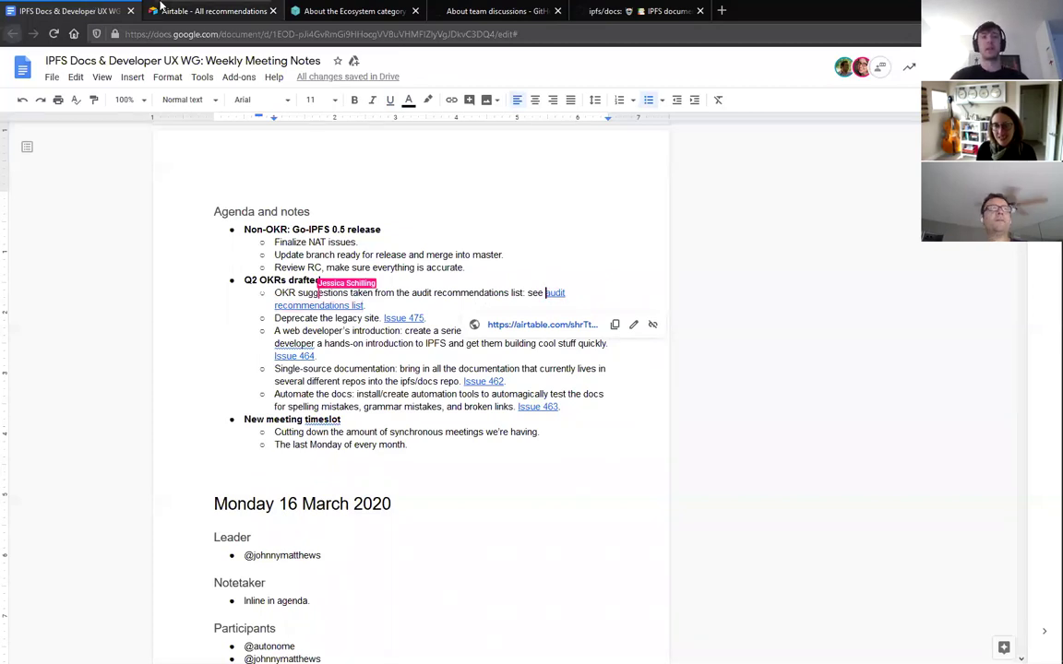
left_click(241, 213)
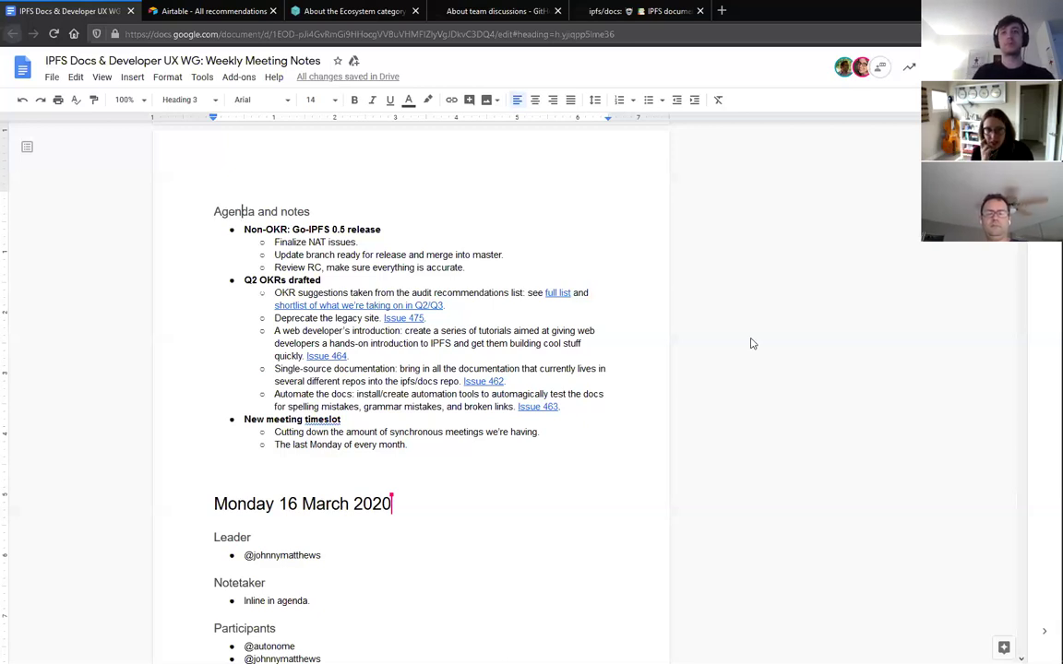
mouse_move(1044, 395)
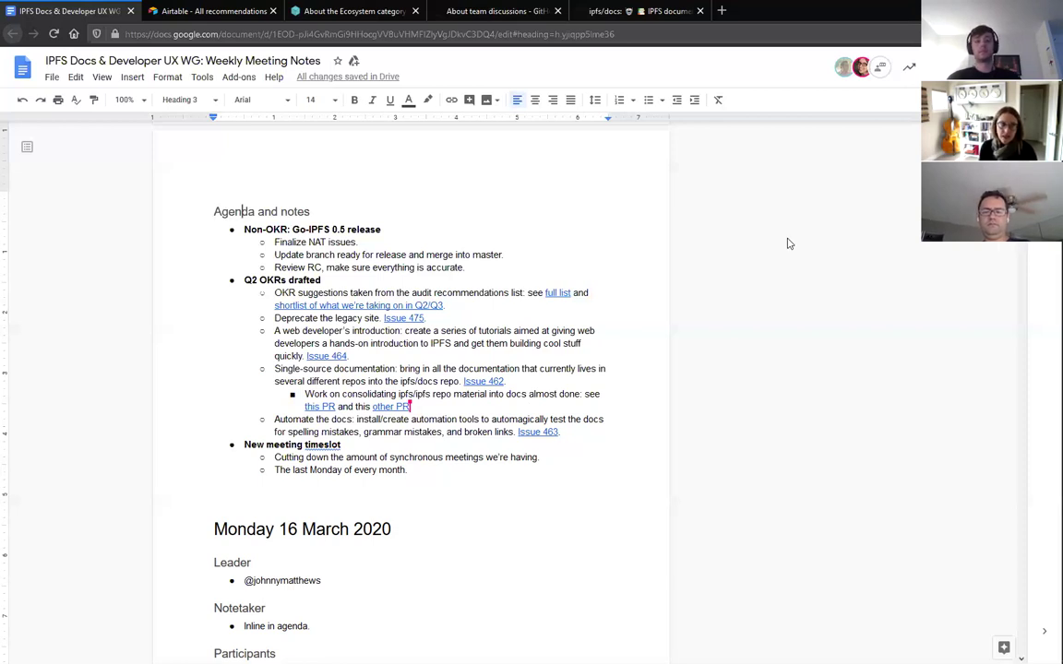
Open docs-beta.ipfs.io in a new browser tab and look over the home page down to its footer
key("ctrl+t")
type("docs-beta.ipfs.io")
key("Return")
scroll(229, 438, "down", 15)
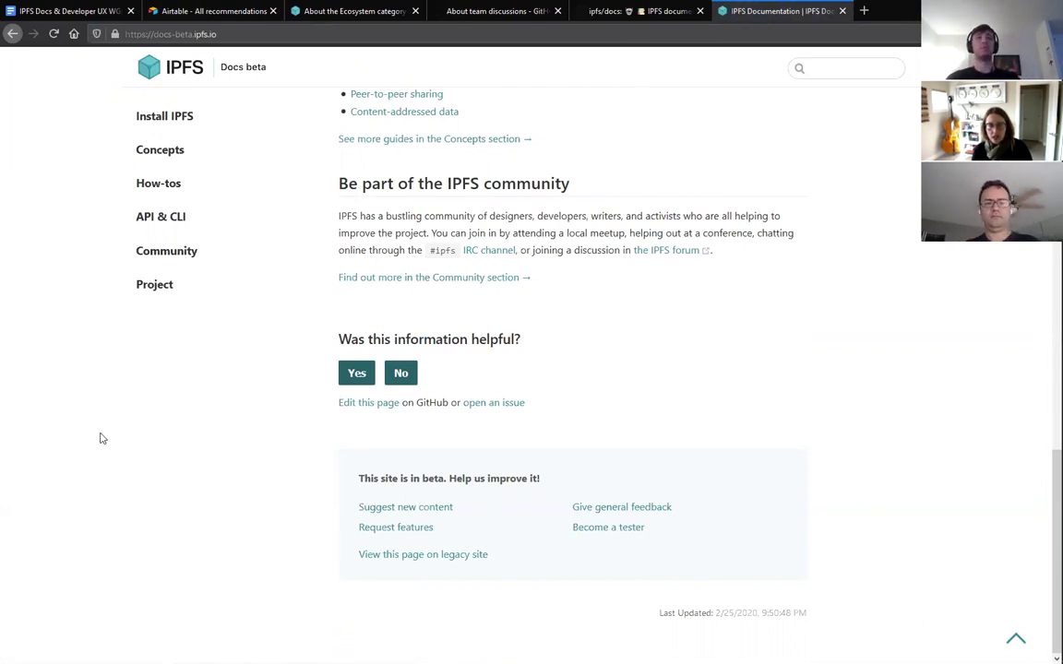
scroll(57, 414, "up", 15)
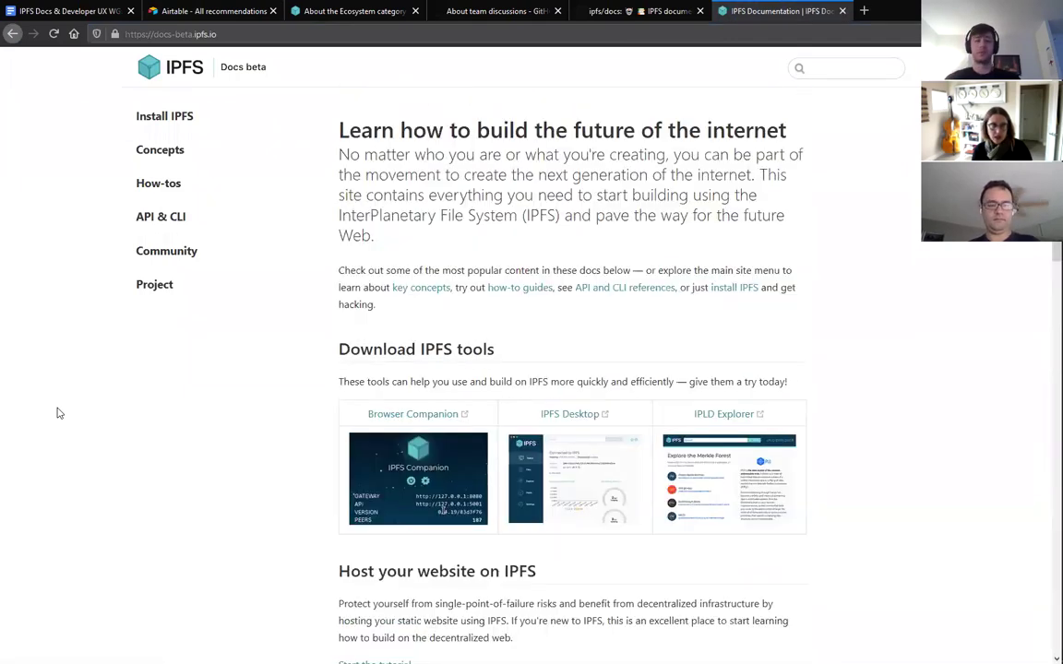
Search the web for "github discussions" and open the GitHub Help article "About team discussions"
key("ctrl+l")
type("github")
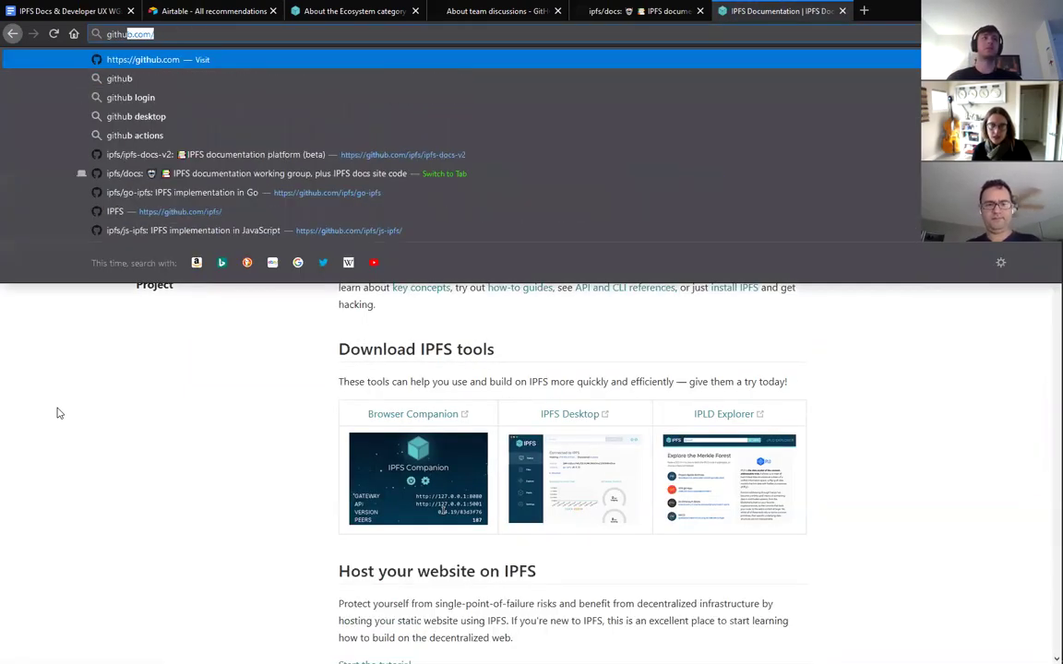
type(" discu")
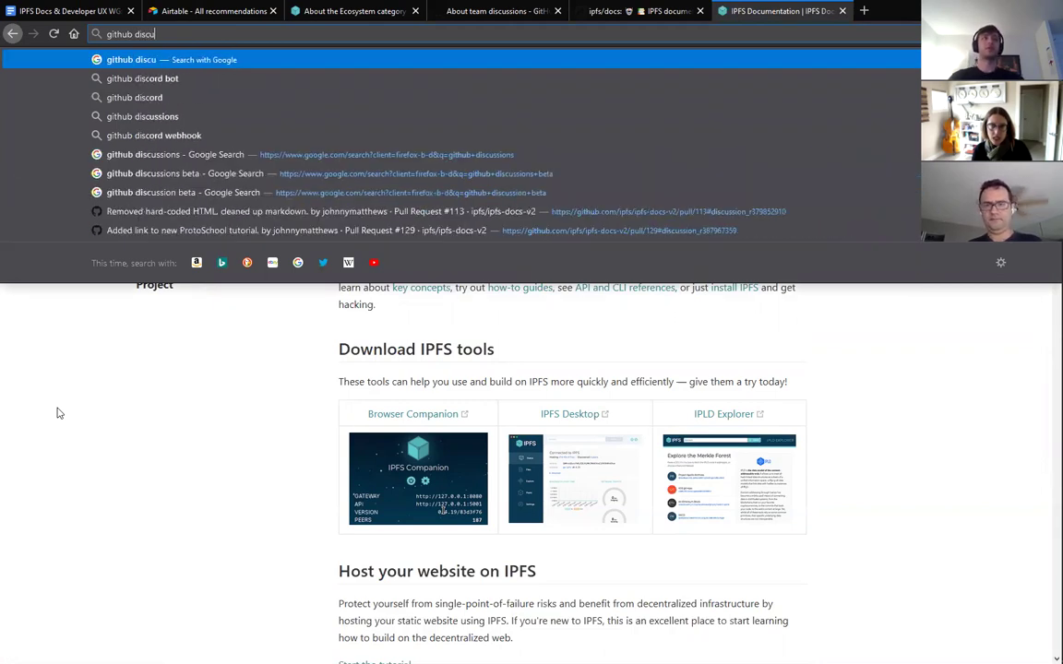
type("ssions")
key("Return")
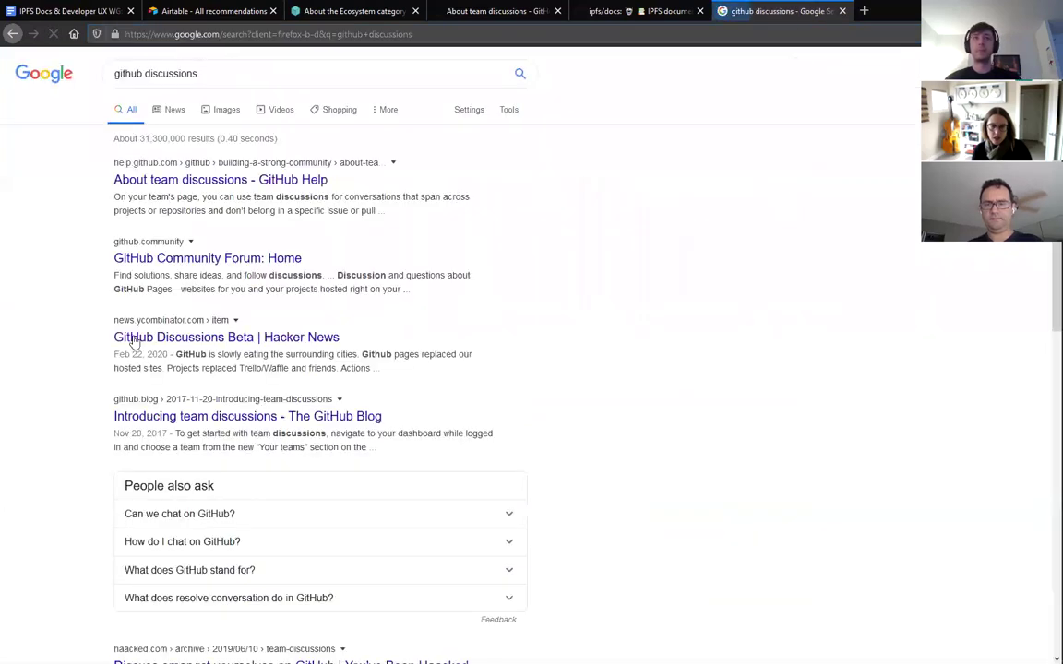
left_click(223, 181)
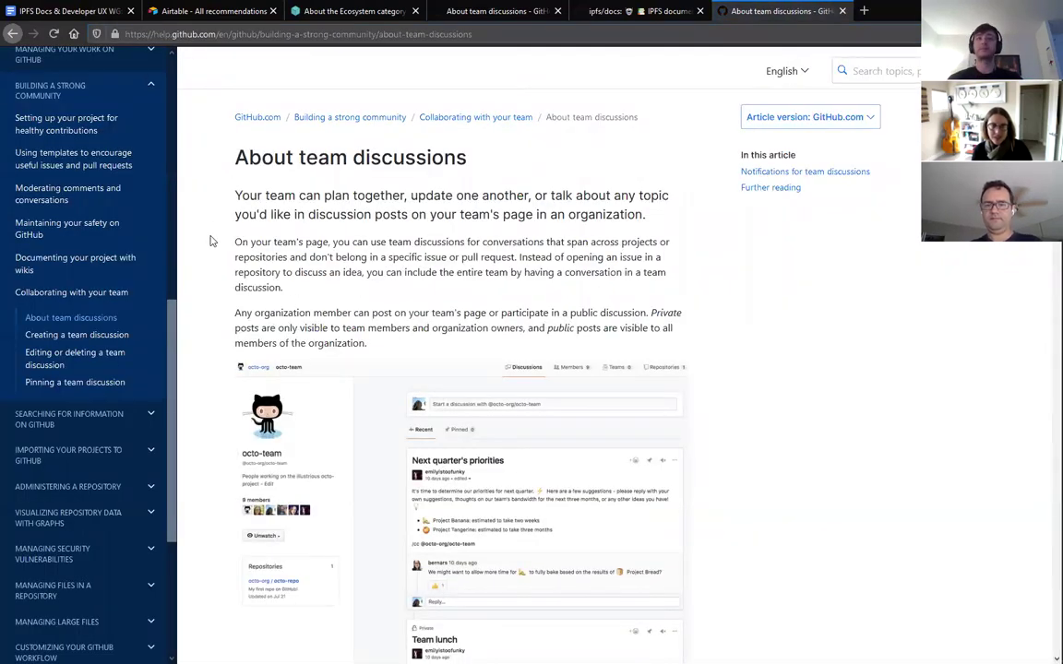
Read through the "About team discussions" article, including its notifications section, and close its tab
scroll(209, 241, "down", 3)
scroll(209, 241, "down", 1)
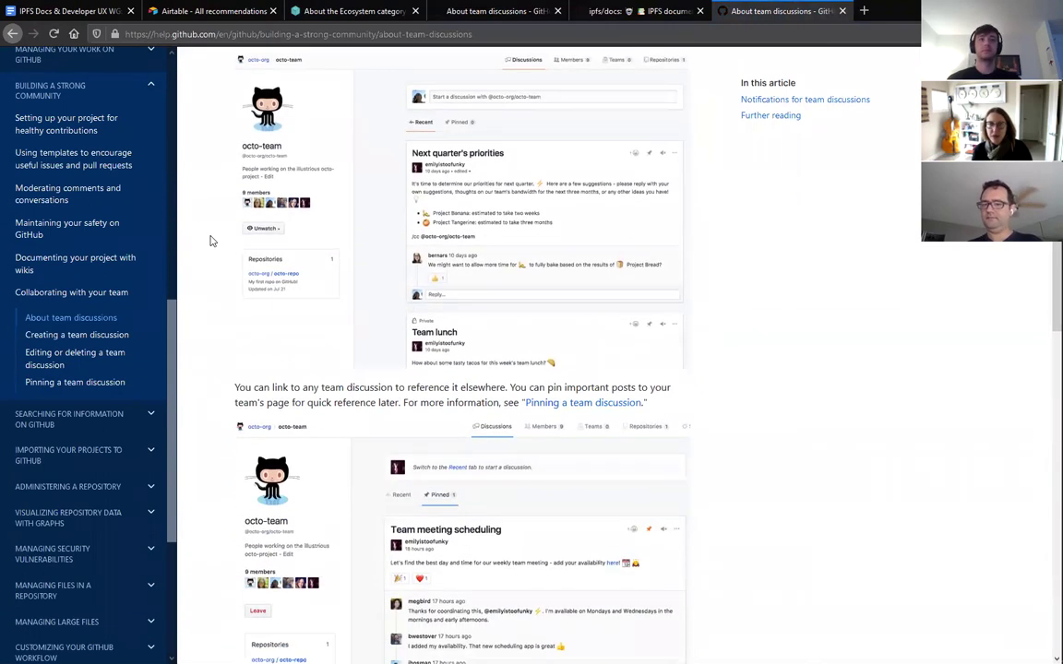
scroll(210, 240, "down", 5)
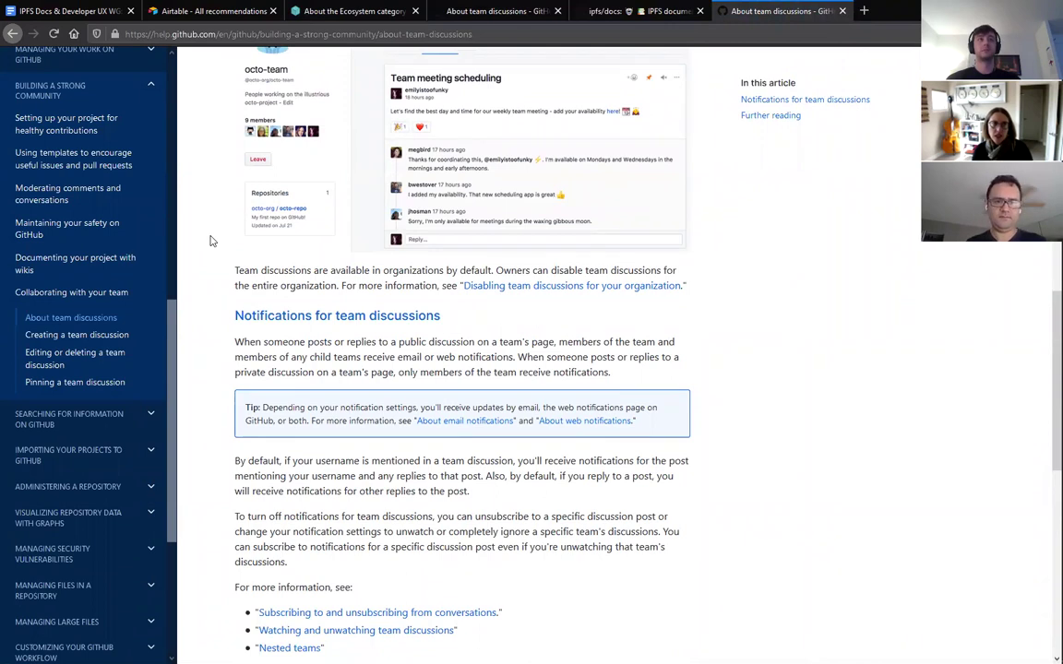
scroll(210, 241, "up", 9)
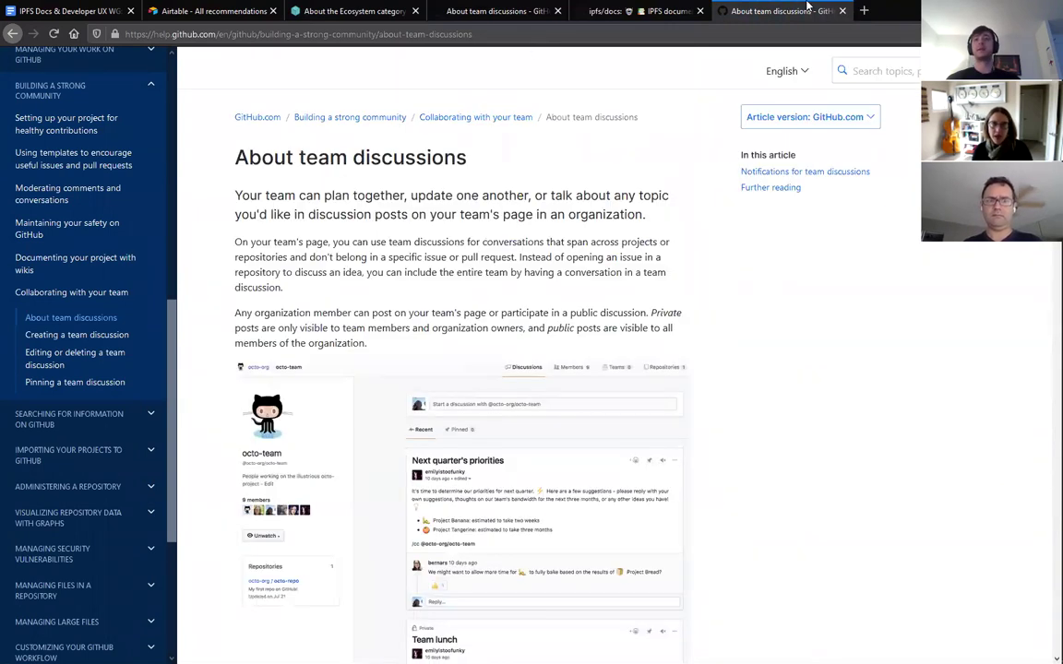
middle_click(799, 12)
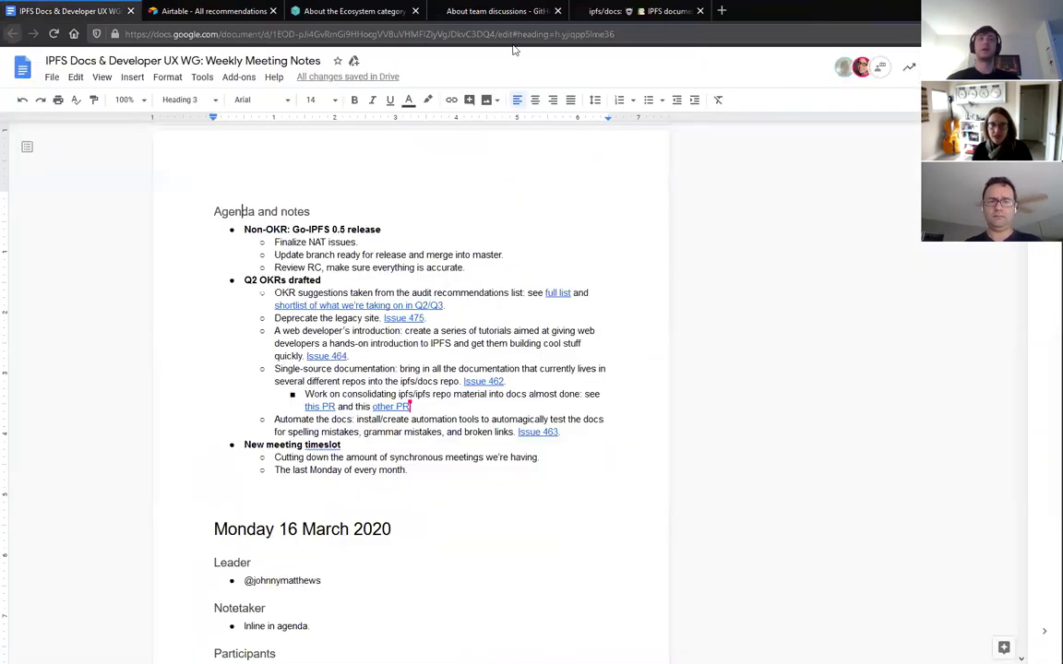
Switch to the IPFS forum, go from the Ecosystem topics to the forum home page, and review its categories
left_click(351, 11)
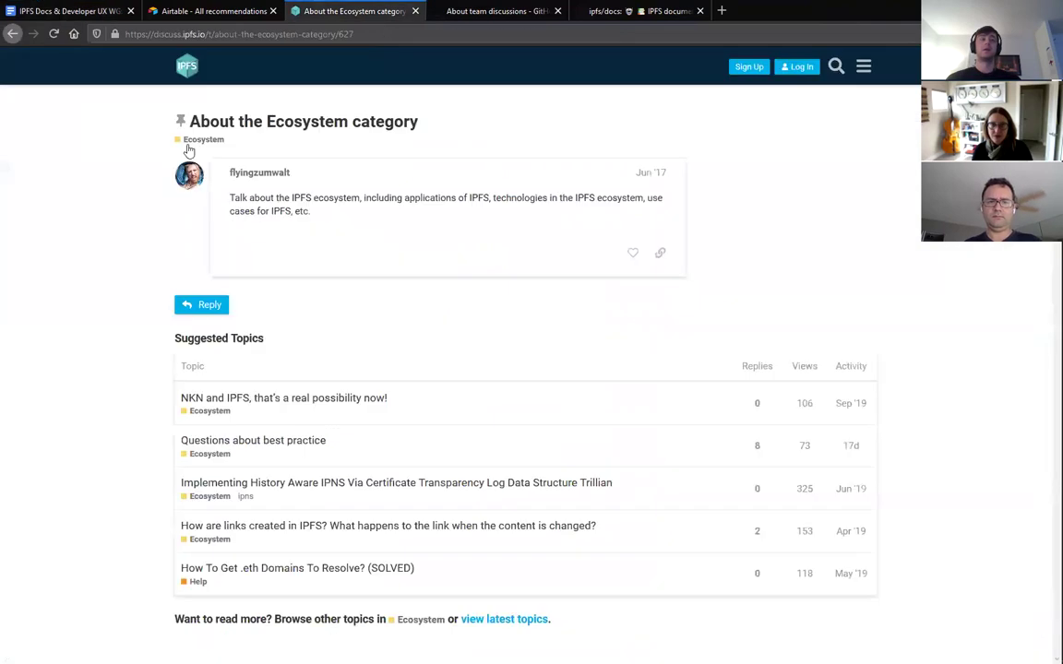
left_click(12, 34)
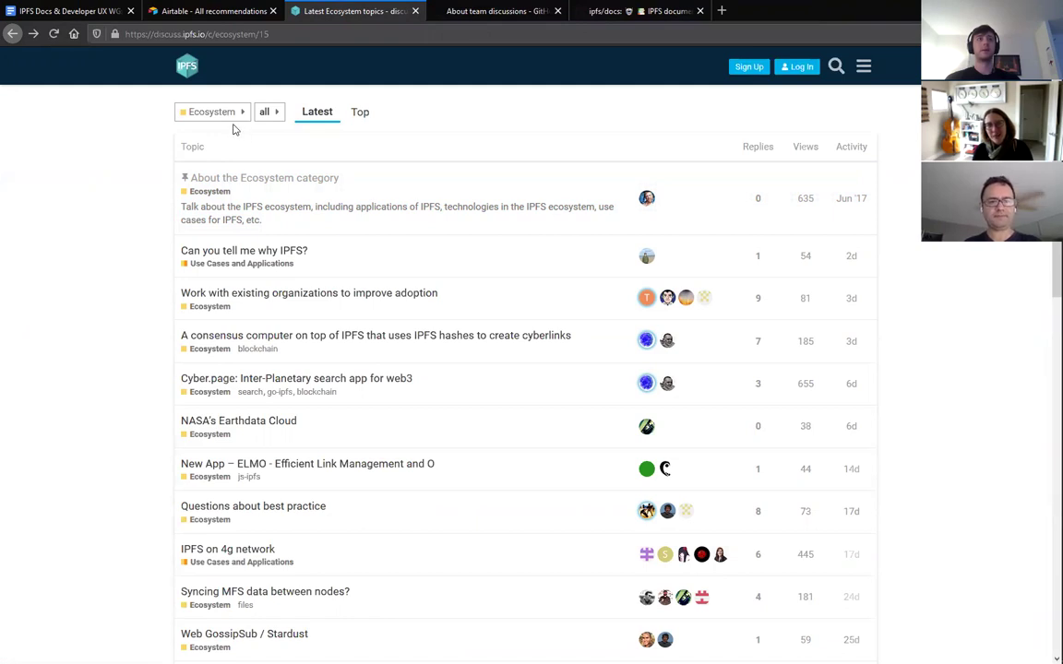
left_click(186, 65)
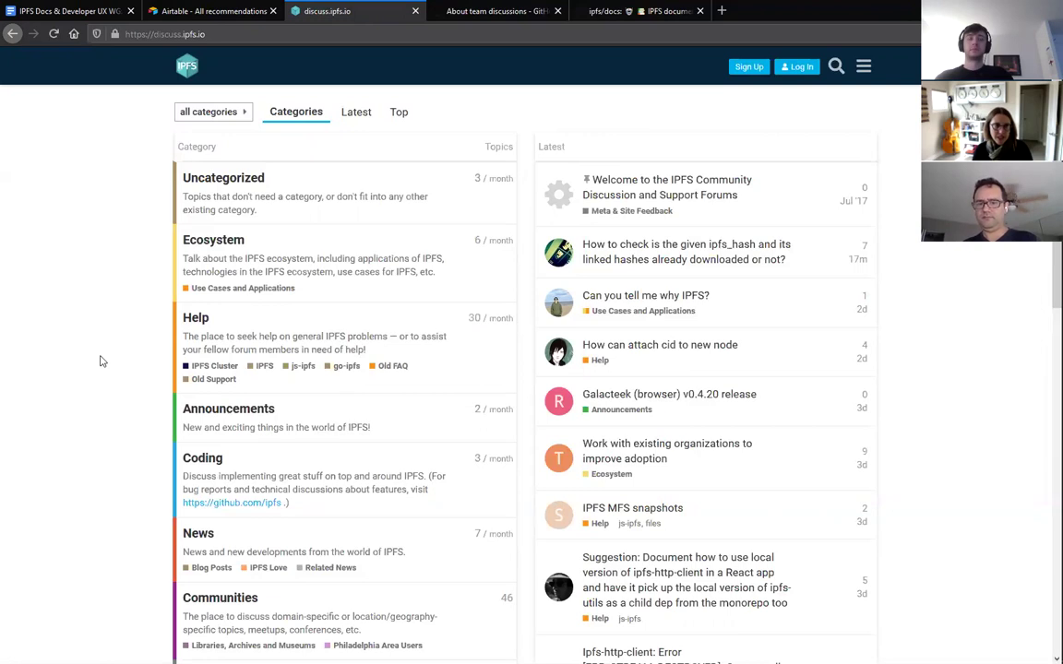
scroll(101, 362, "down", 2)
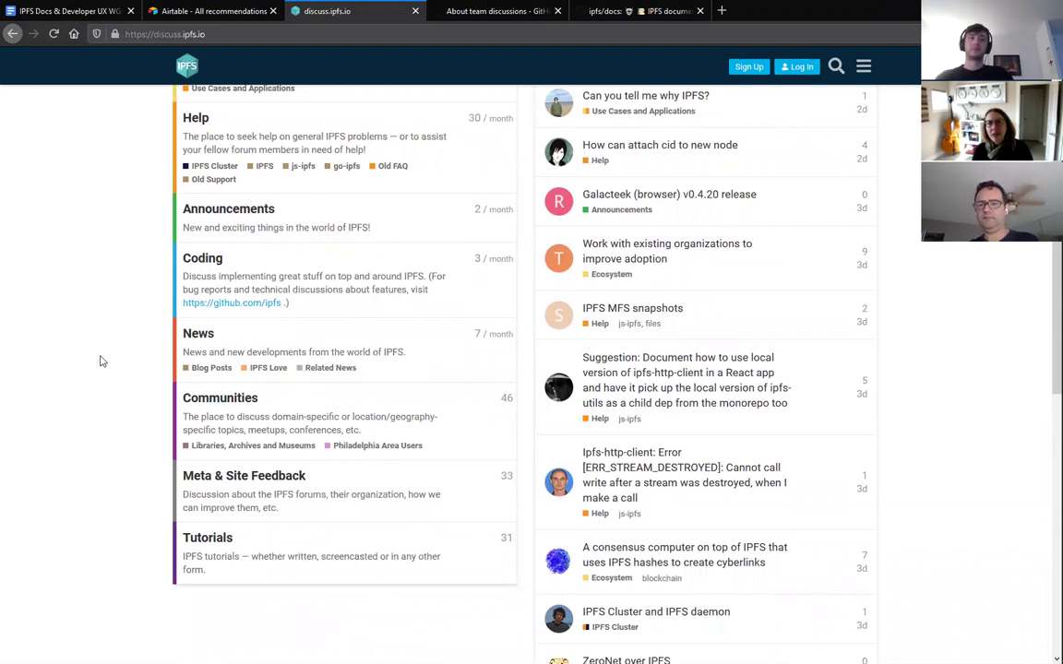
scroll(102, 362, "up", 2)
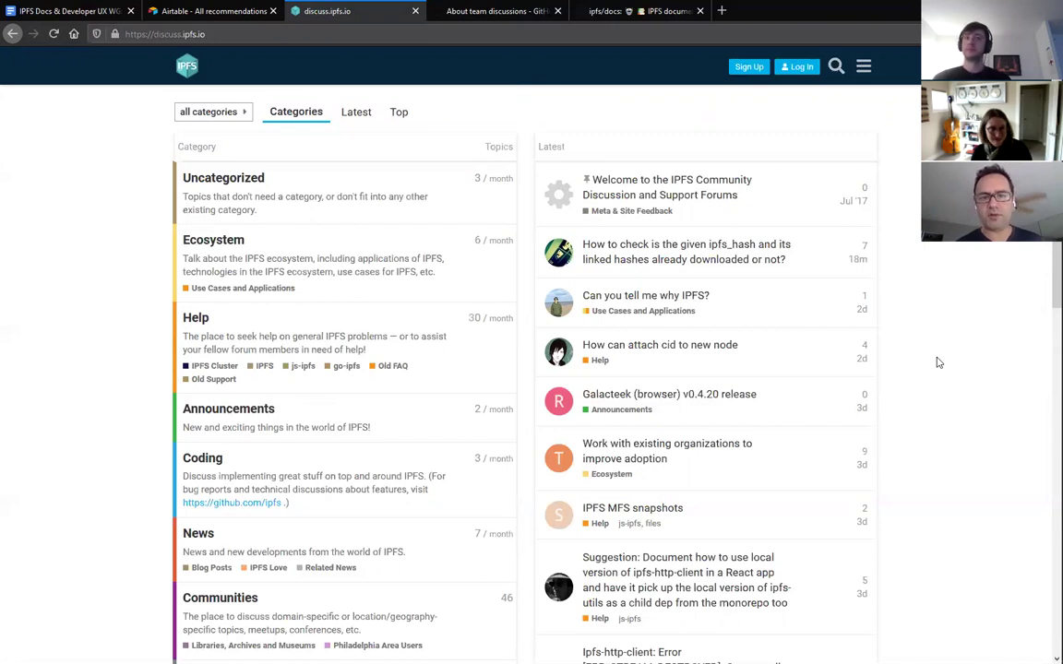
Return to the meeting notes and check April 2020 in the system calendar, closing it when done
left_click(97, 9)
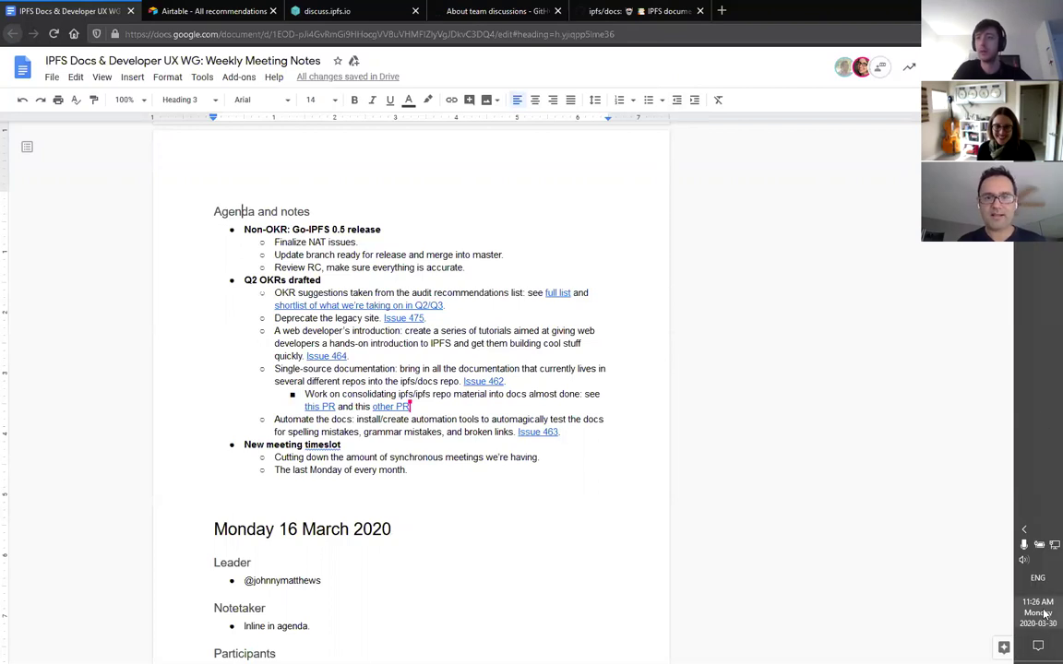
left_click(1042, 611)
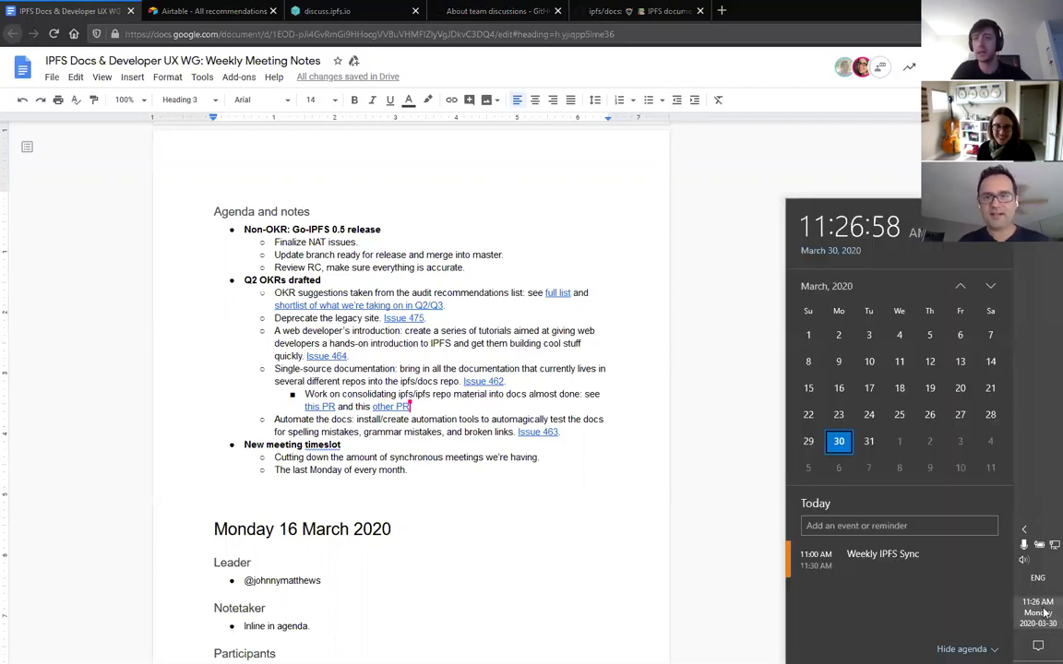
left_click(991, 288)
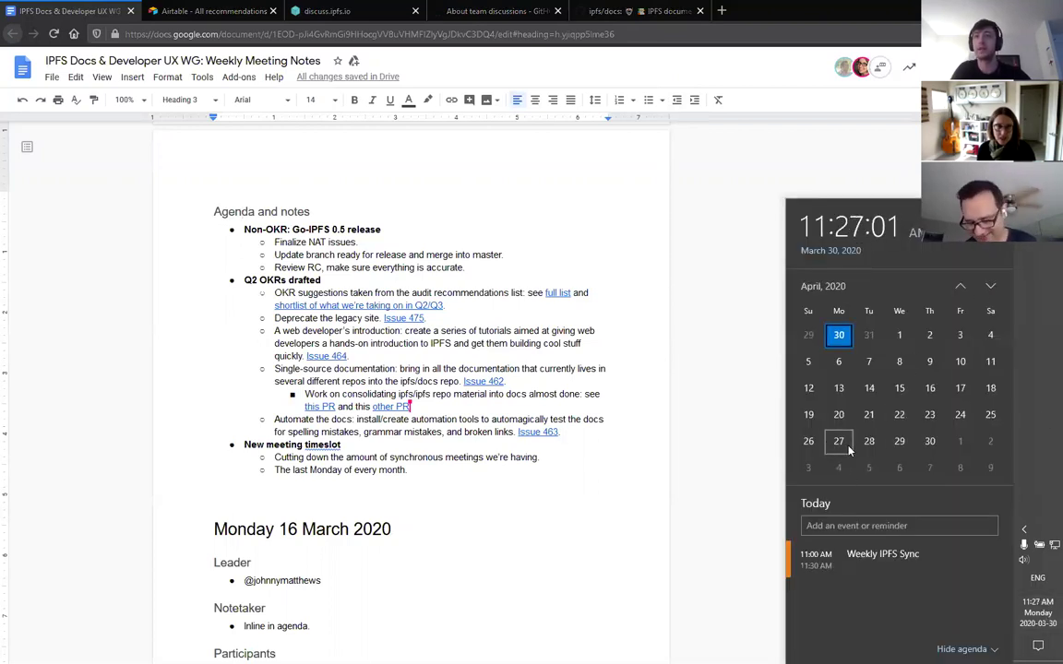
left_click(752, 294)
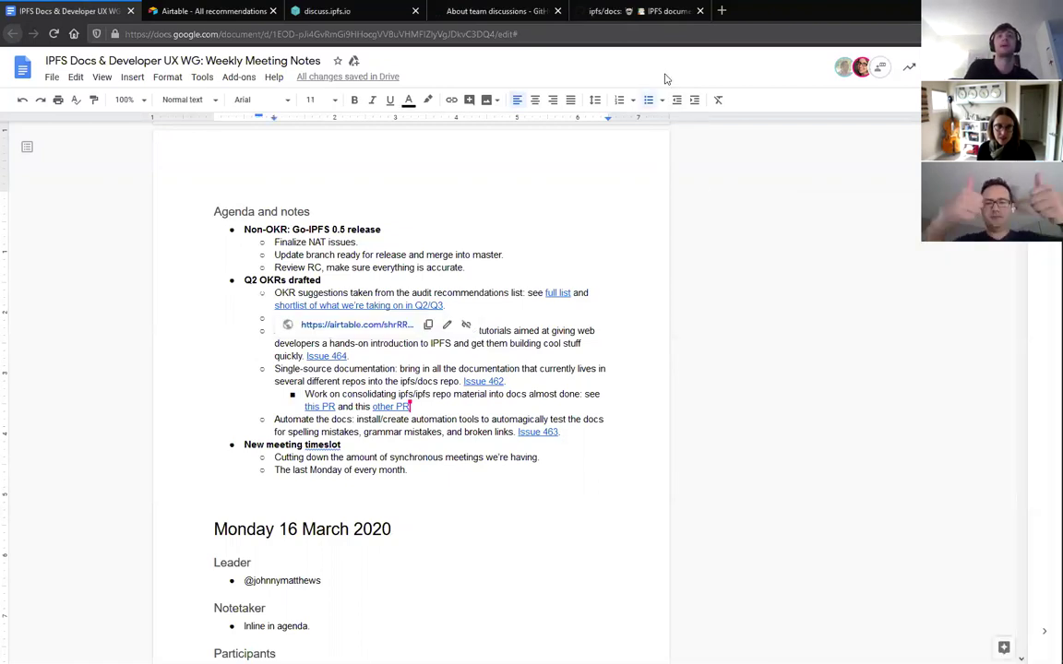